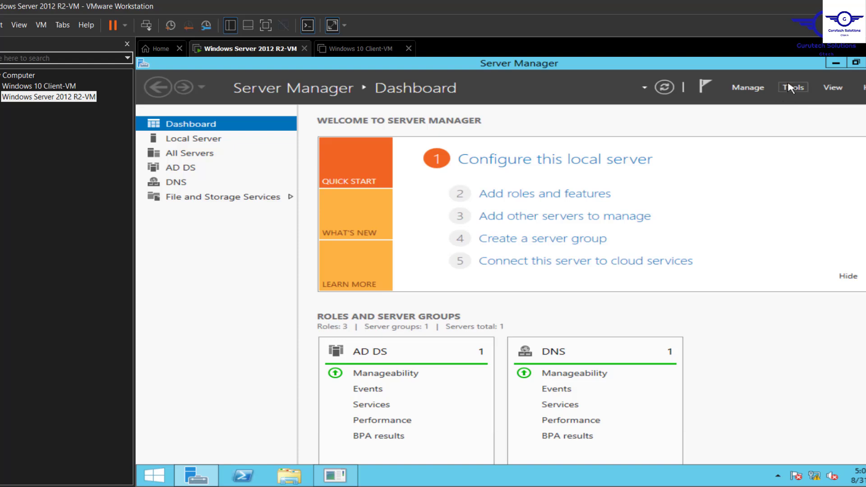
Launch Active Directory Users and Computers from Server Manager Tools and expand the GTECH.TEST domain
{"action": "left_click", "coordinate": [794, 88]}
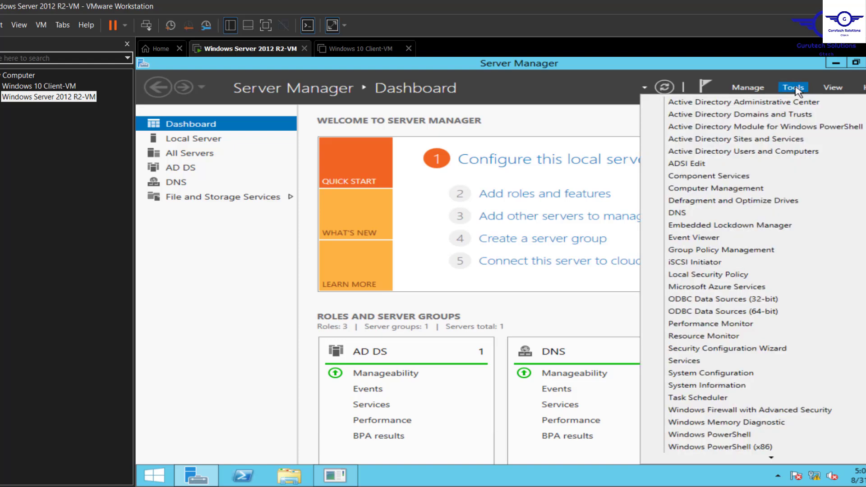
{"action": "left_click", "coordinate": [751, 153]}
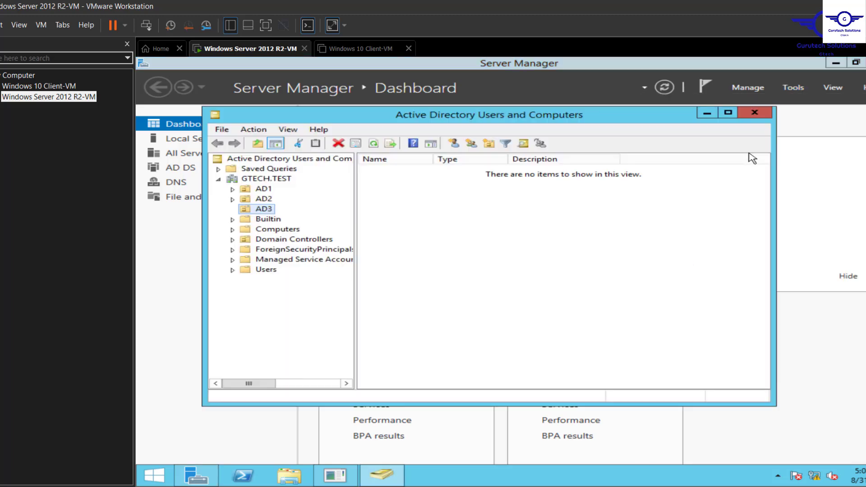
{"action": "double_click", "coordinate": [236, 178]}
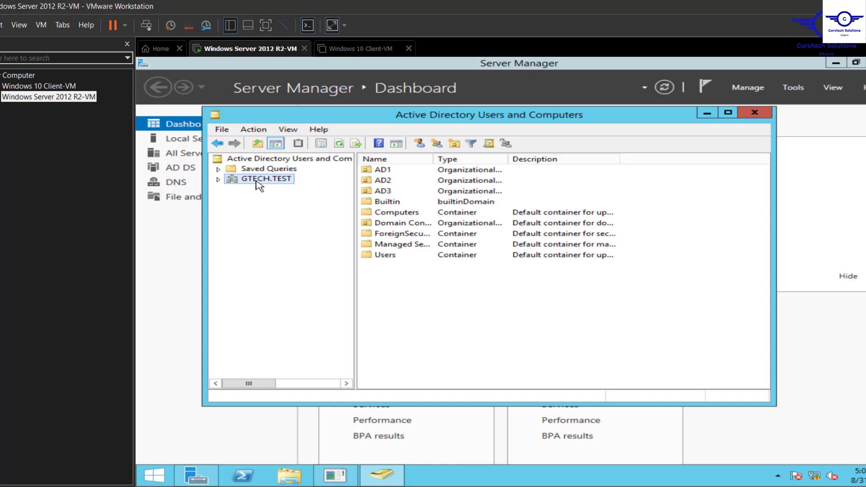
{"action": "double_click", "coordinate": [256, 180]}
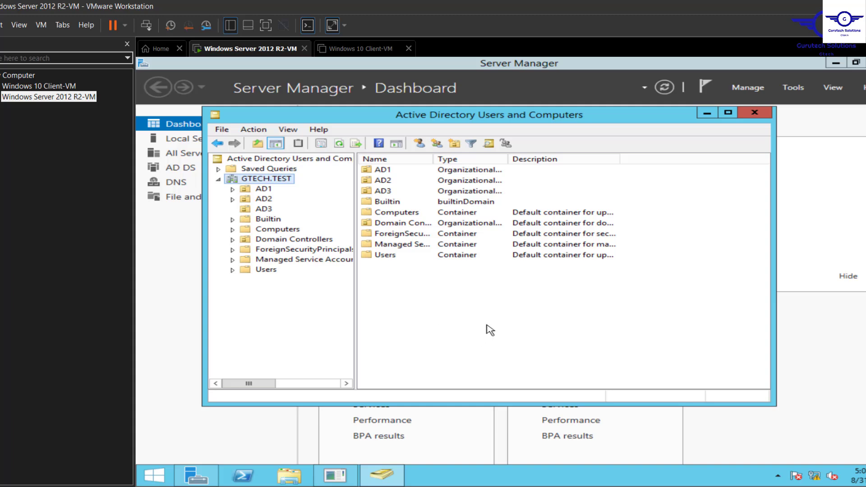
Create an organizational unit named Admin-Users under the GTECH.TEST domain
{"action": "right_click", "coordinate": [411, 296]}
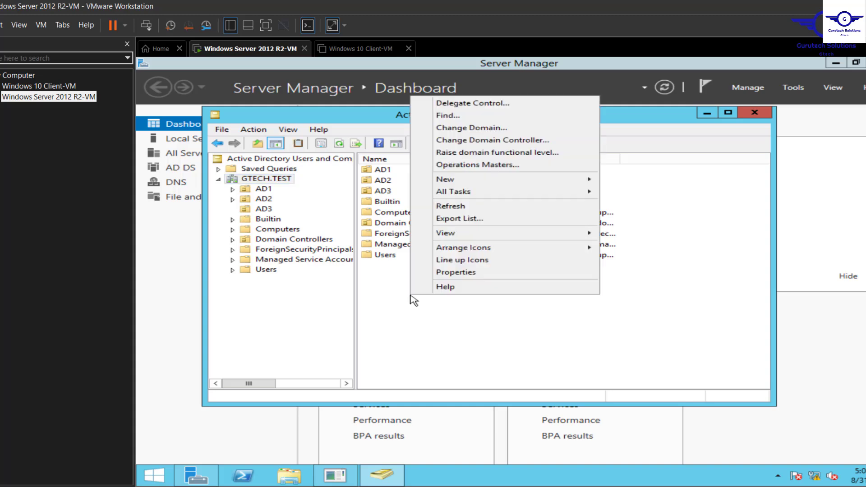
{"action": "left_click", "coordinate": [408, 299]}
{"action": "left_click", "coordinate": [264, 180]}
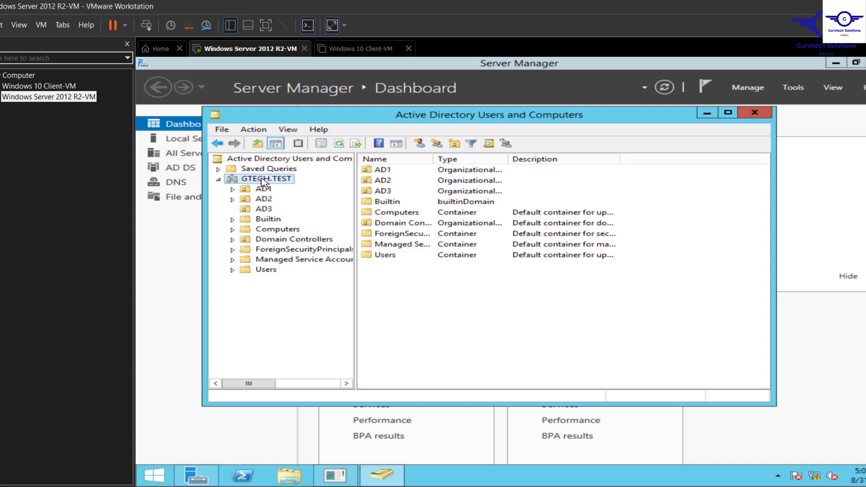
{"action": "right_click", "coordinate": [264, 180]}
{"action": "mouse_move", "coordinate": [418, 269]}
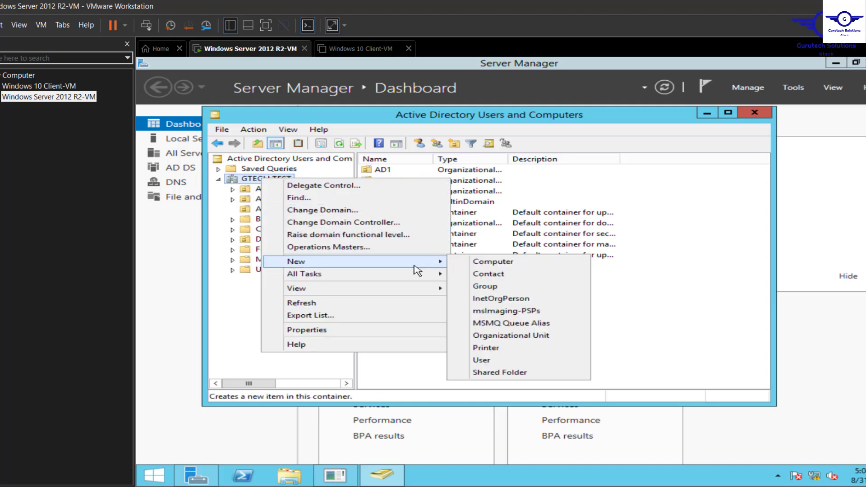
{"action": "left_click", "coordinate": [518, 338]}
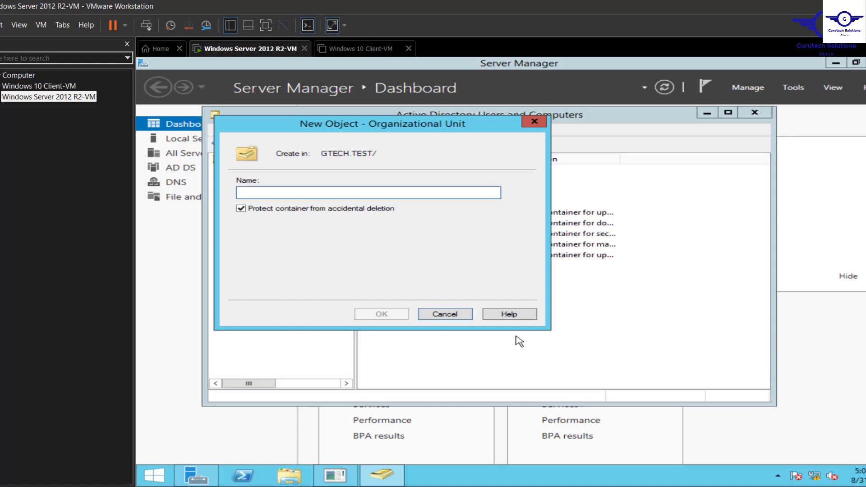
{"action": "type", "text": "Adm"}
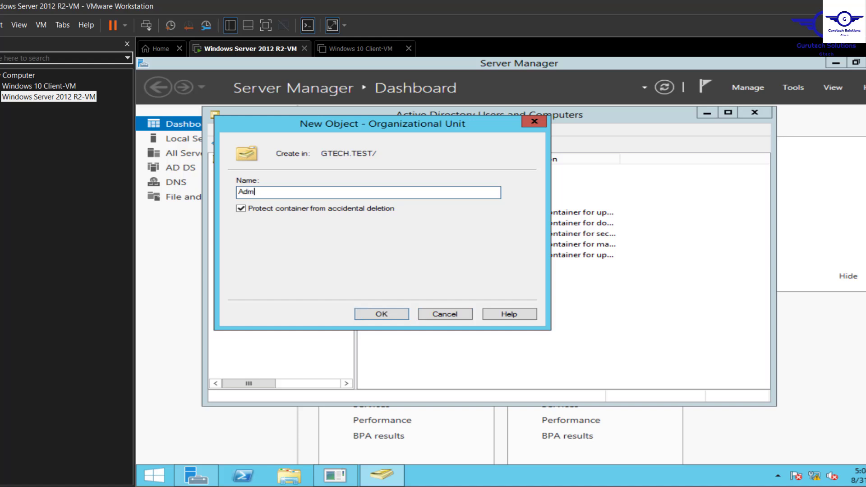
{"action": "type", "text": "in-Users"}
{"action": "left_click", "coordinate": [394, 315]}
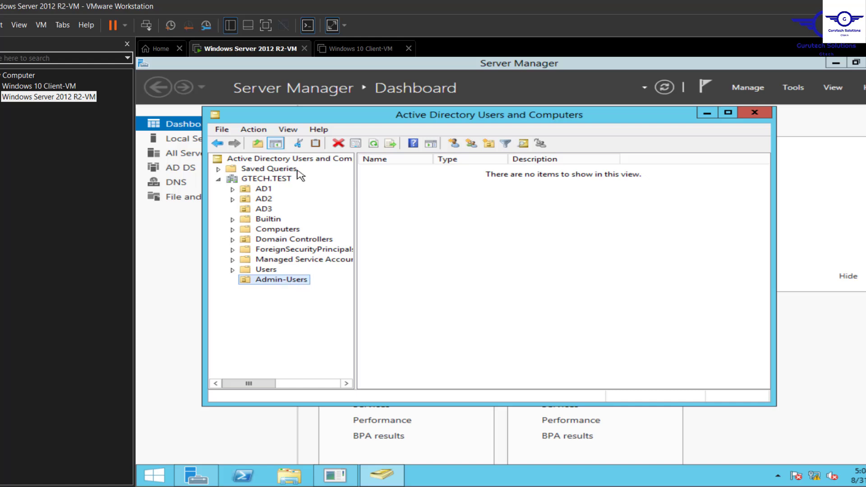
Add the Employees and IT-Users organizational units under GTECH.TEST
{"action": "left_click", "coordinate": [273, 180]}
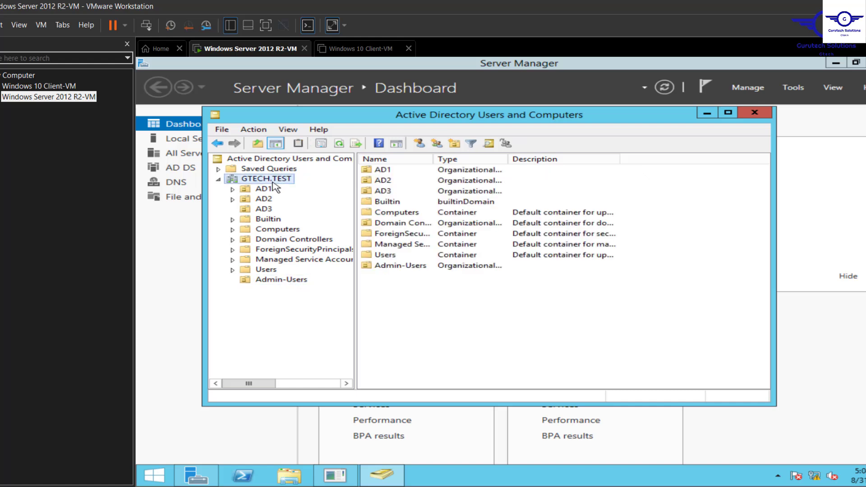
{"action": "right_click", "coordinate": [273, 181]}
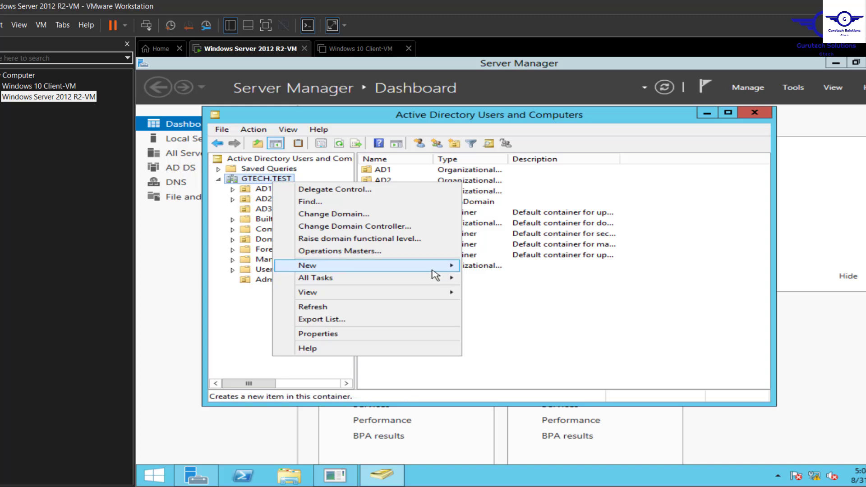
{"action": "mouse_move", "coordinate": [436, 270]}
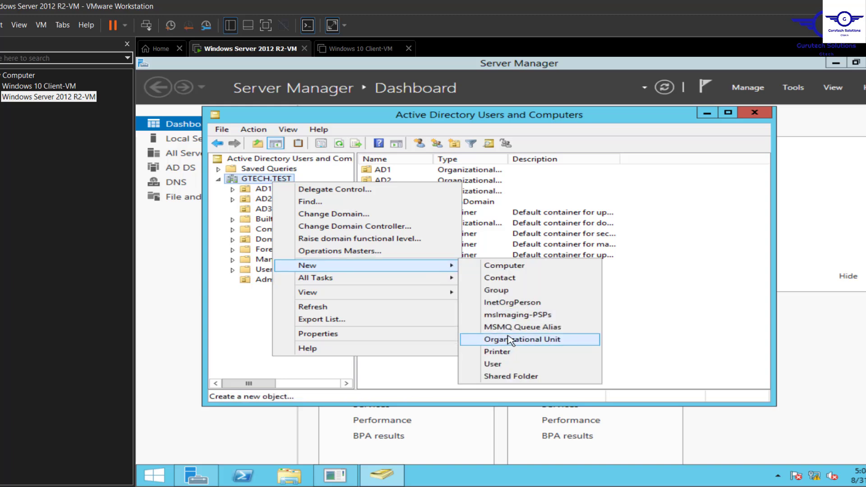
{"action": "left_click", "coordinate": [508, 340]}
{"action": "type", "text": "E"}
{"action": "type", "text": "IT-Users"}
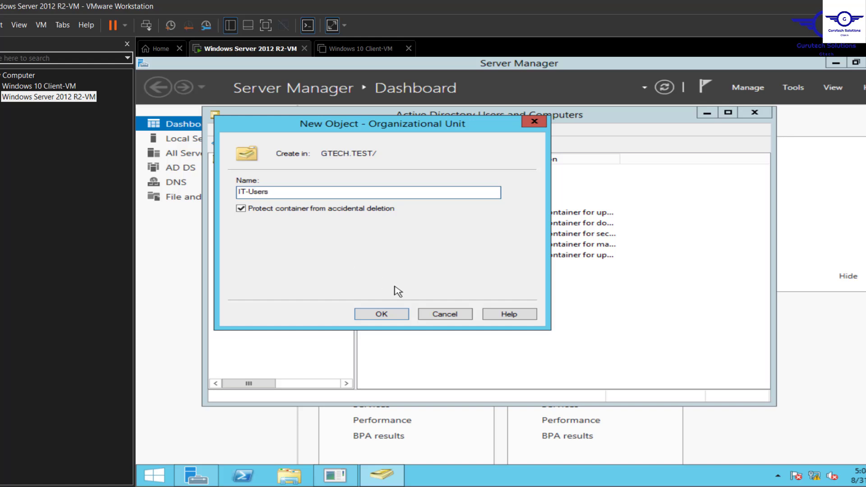
{"action": "left_click", "coordinate": [394, 315]}
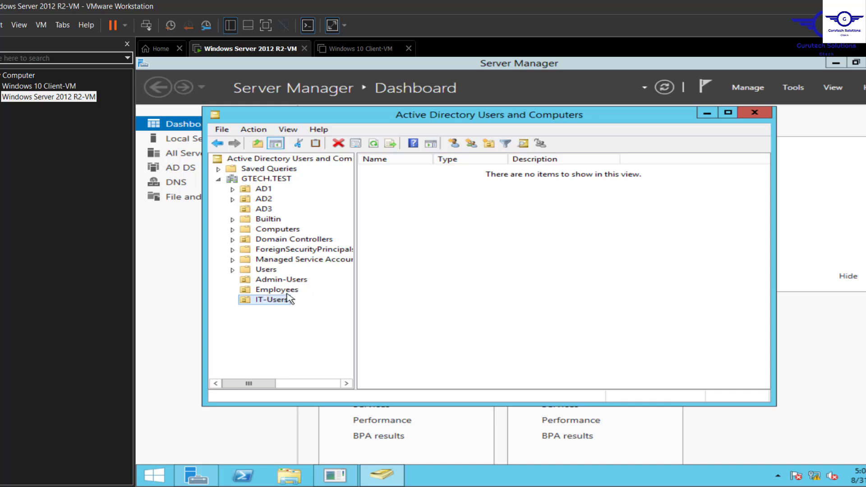
Start the New User wizard inside the Admin-Users organizational unit
{"action": "left_click", "coordinate": [264, 280]}
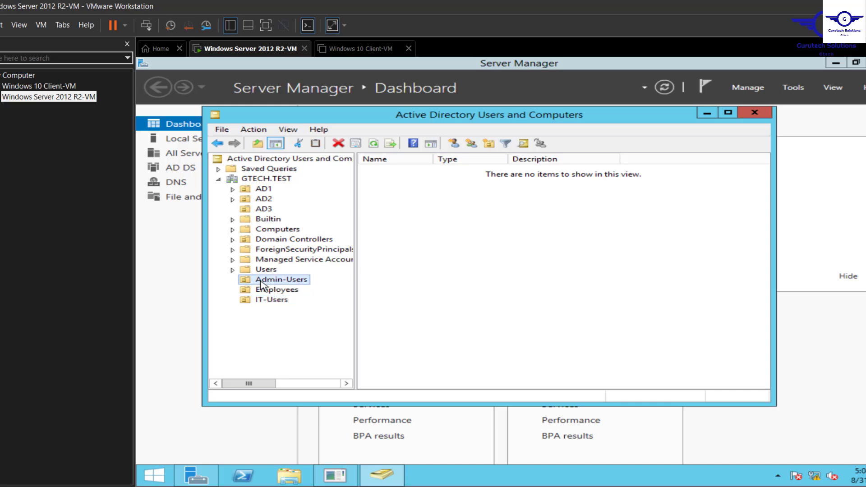
{"action": "left_click", "coordinate": [474, 223]}
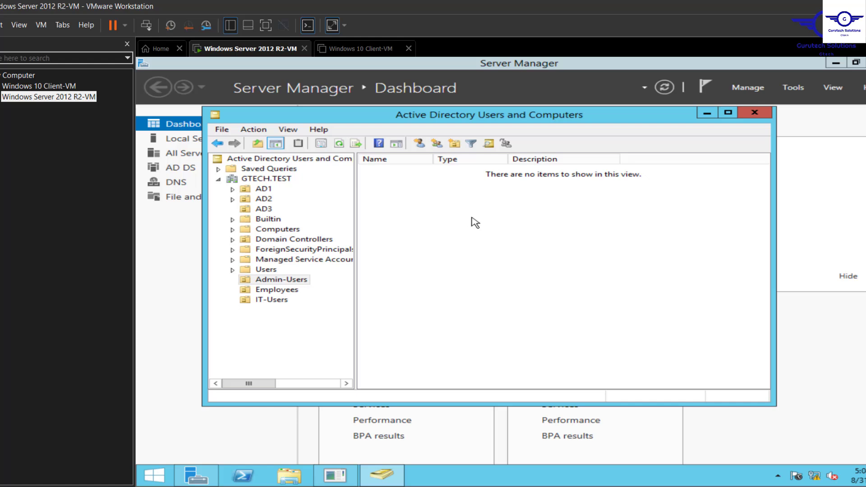
{"action": "right_click", "coordinate": [475, 222]}
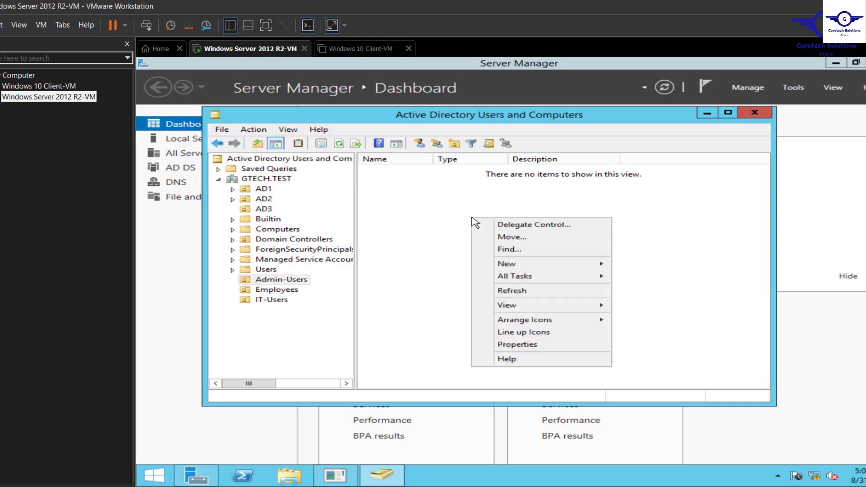
{"action": "left_click", "coordinate": [285, 281]}
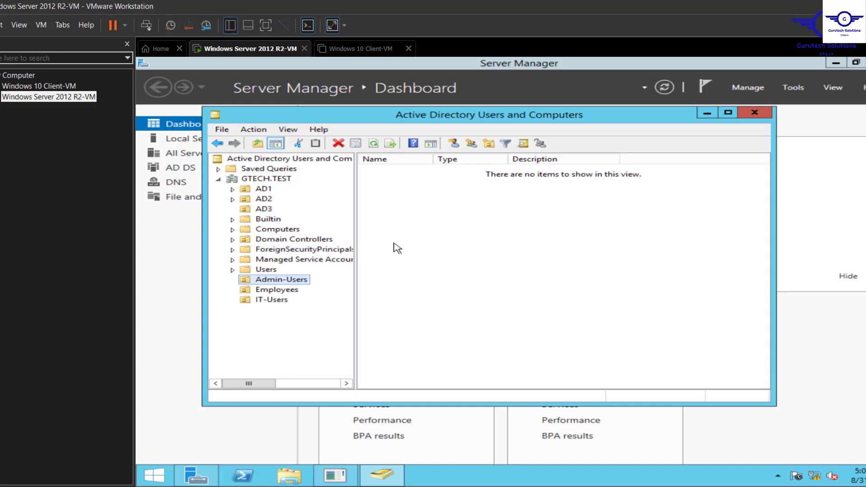
{"action": "right_click", "coordinate": [449, 224]}
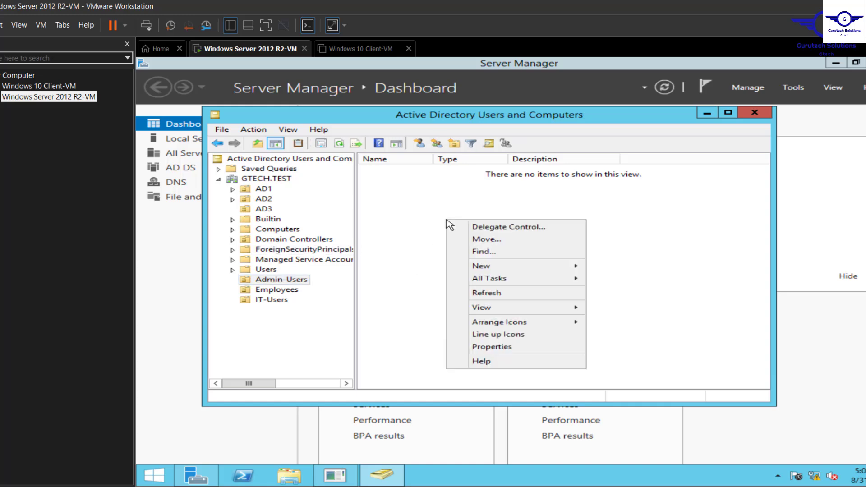
{"action": "mouse_move", "coordinate": [578, 270]}
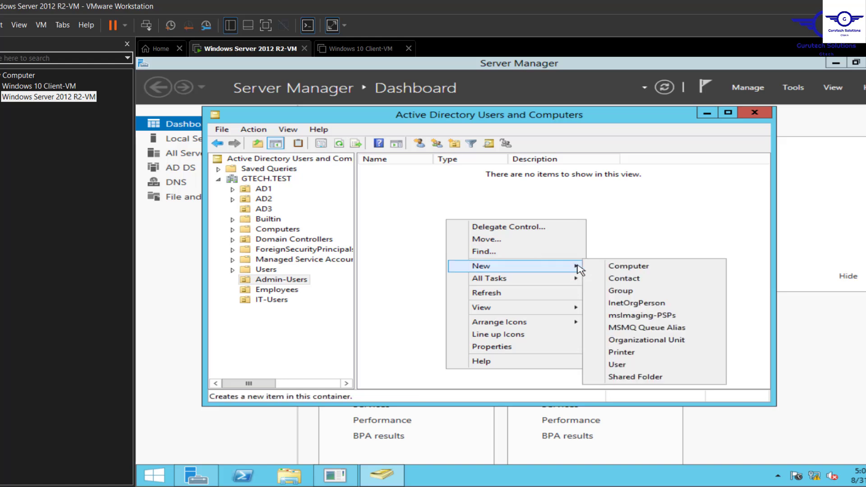
{"action": "left_click", "coordinate": [623, 368]}
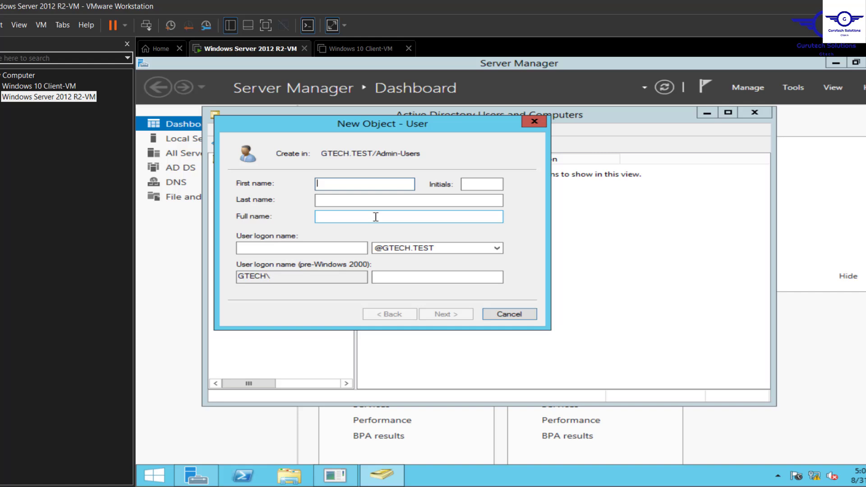
Enter first name Admin, last name Test and logon name testadmin, then continue
{"action": "type", "text": "Admin"}
{"action": "left_click", "coordinate": [344, 202]}
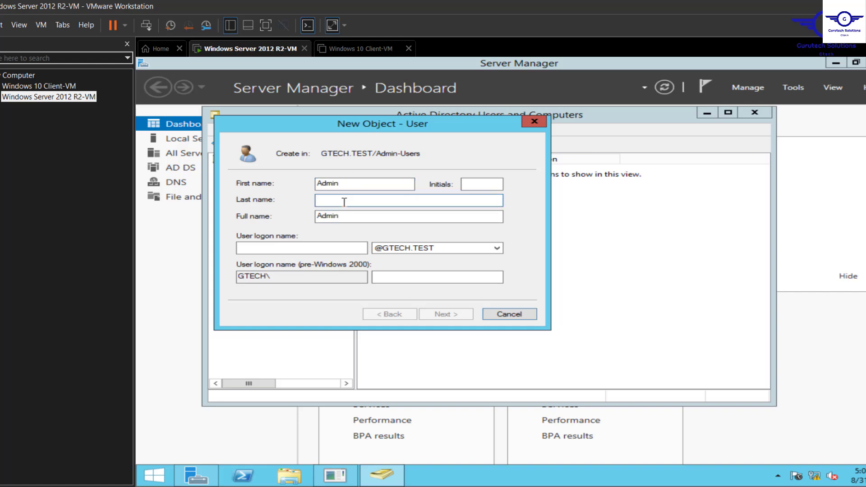
{"action": "type", "text": "Test"}
{"action": "left_click", "coordinate": [341, 248]}
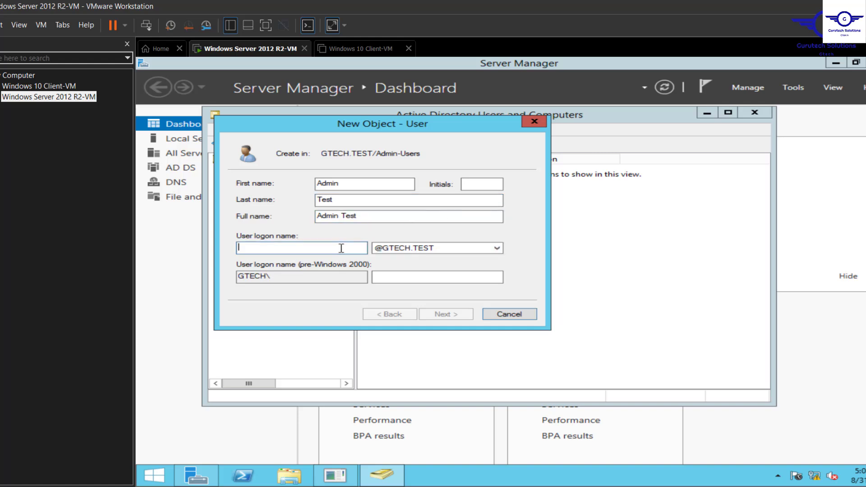
{"action": "type", "text": "test"}
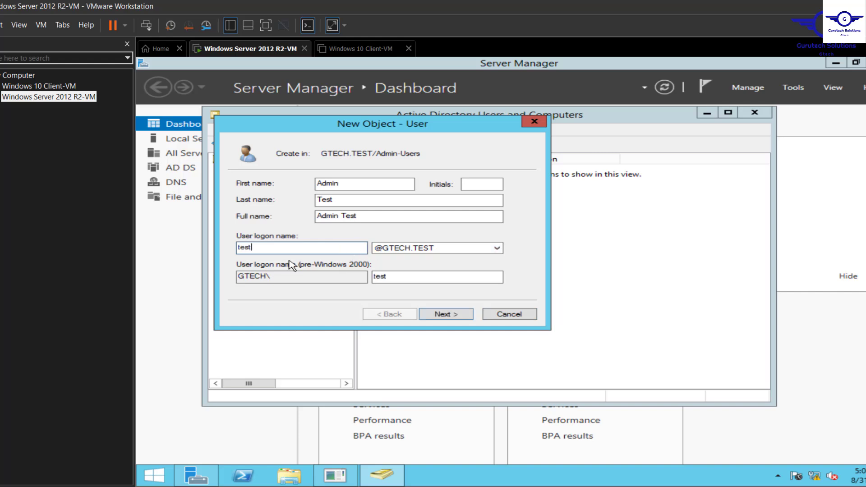
{"action": "type", "text": "admin"}
{"action": "left_click", "coordinate": [442, 315]}
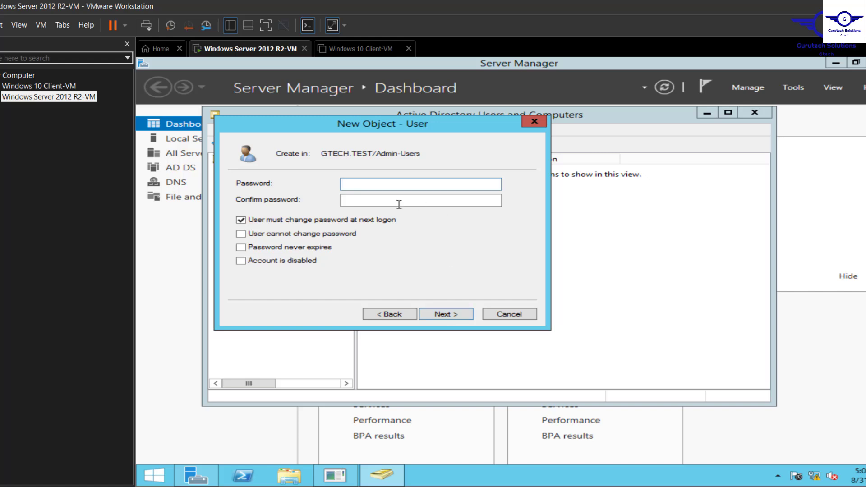
Disable forced password change, set and confirm the account password, and finish creating Admin Test
{"action": "left_click", "coordinate": [242, 220]}
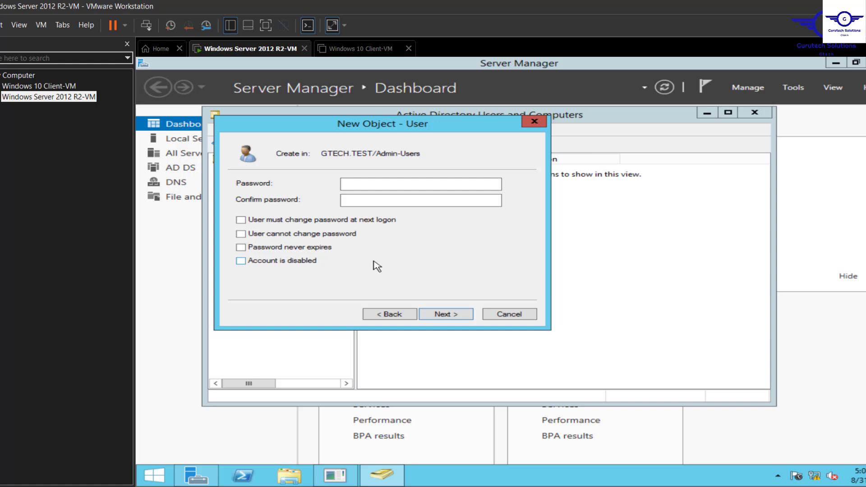
{"action": "left_click", "coordinate": [350, 186]}
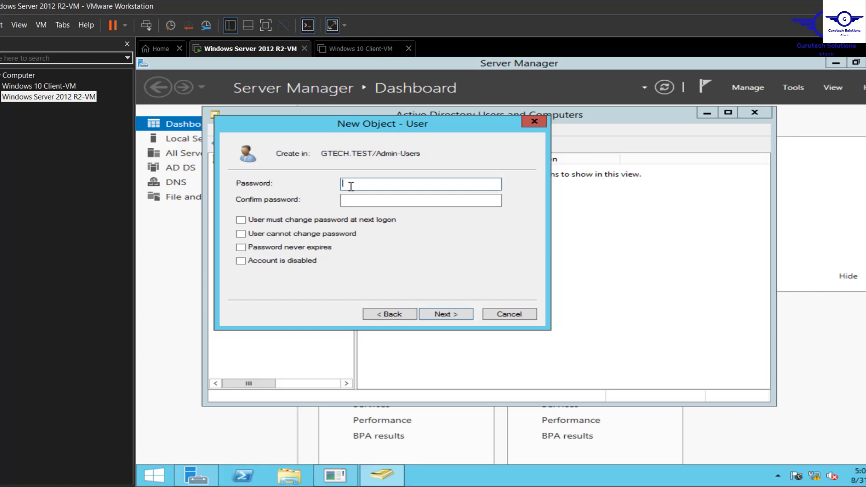
{"action": "key", "text": "Tab"}
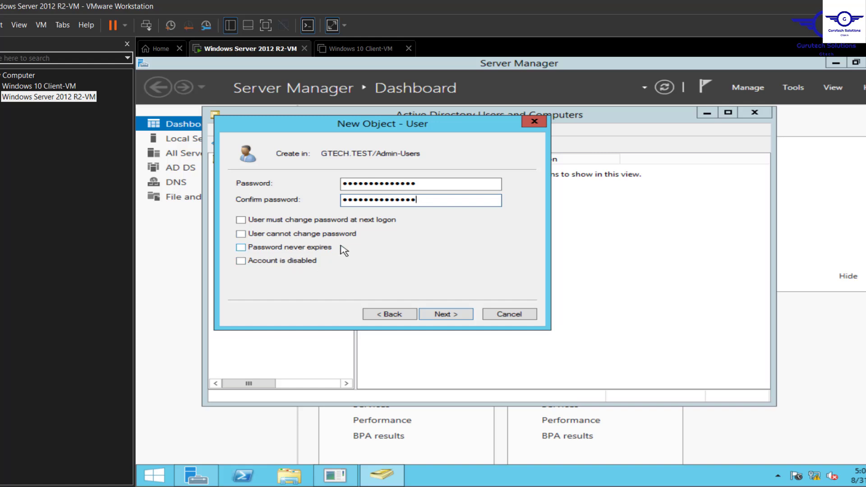
{"action": "left_click", "coordinate": [455, 315]}
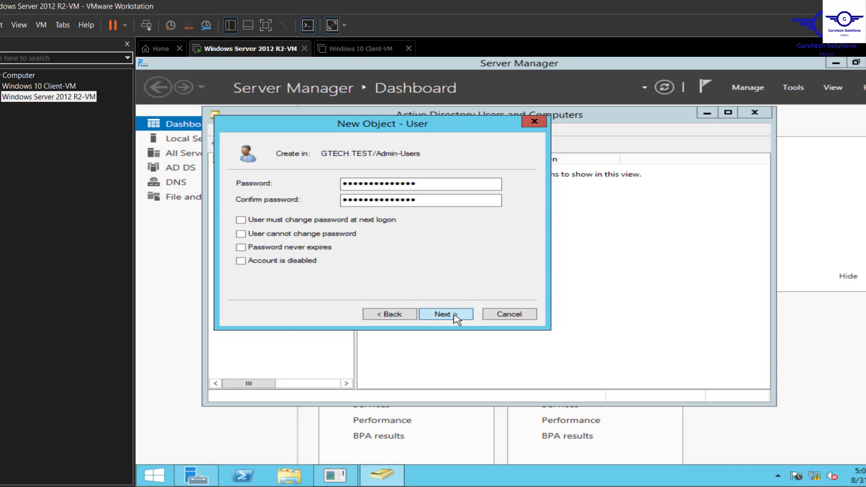
{"action": "left_click", "coordinate": [439, 315]}
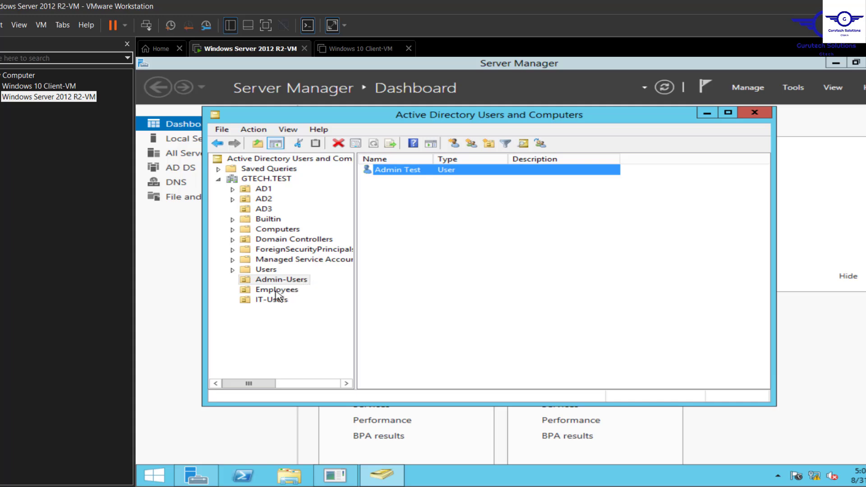
Start a new user in Employees with last name Employee and logon name testemp
{"action": "left_click", "coordinate": [276, 290]}
{"action": "right_click", "coordinate": [444, 197]}
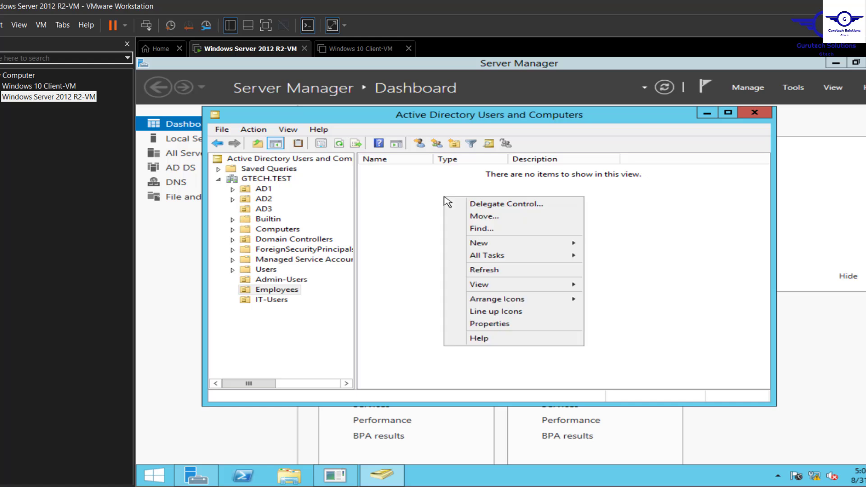
{"action": "mouse_move", "coordinate": [530, 248]}
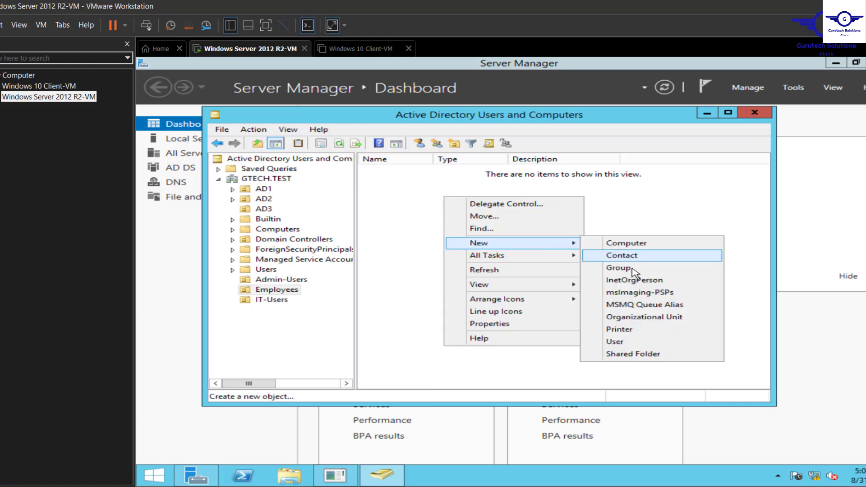
{"action": "left_click", "coordinate": [625, 341]}
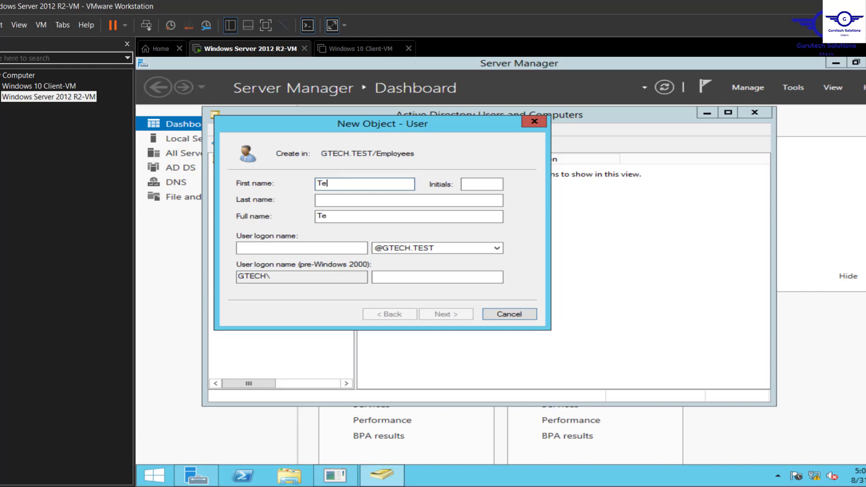
{"action": "left_click", "coordinate": [334, 199]}
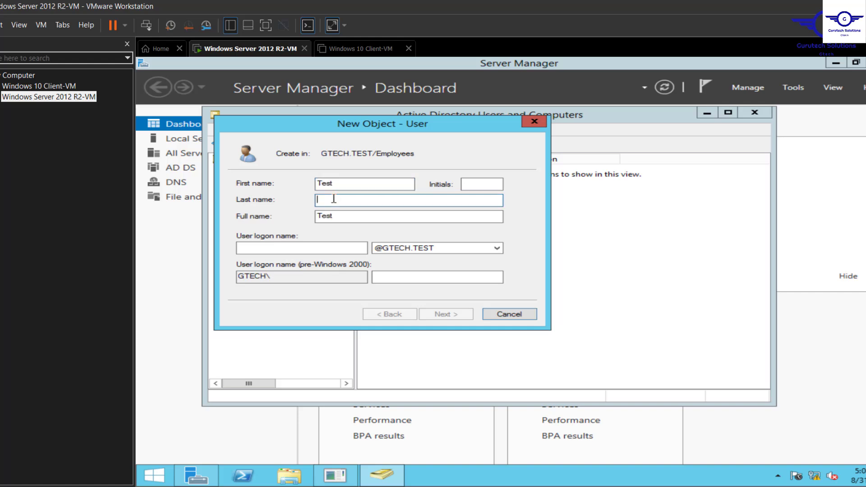
{"action": "type", "text": "Employee"}
{"action": "left_click", "coordinate": [306, 250]}
{"action": "type", "text": "testemp"}
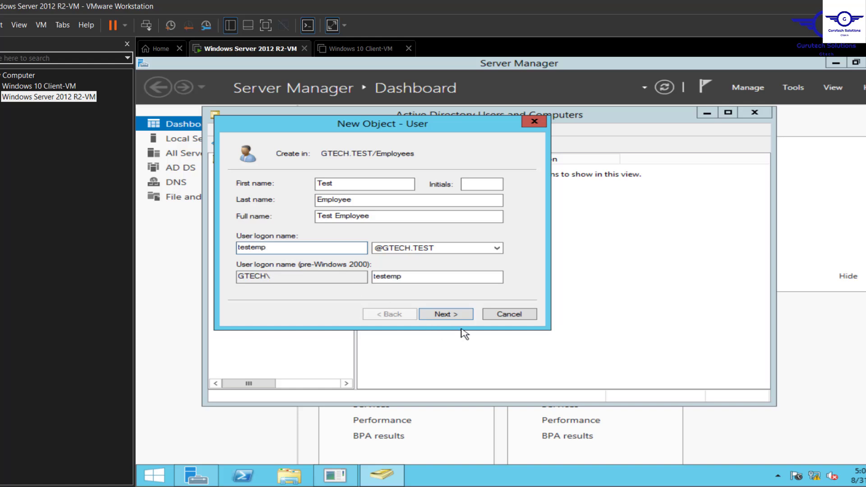
Set and confirm the account password and finish creating the Test Employee user
{"action": "left_click", "coordinate": [446, 314]}
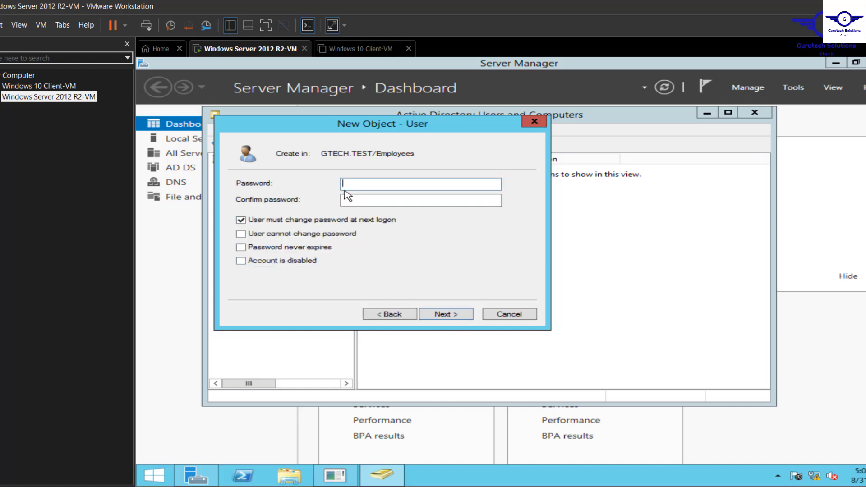
{"action": "type", "text": "•••••••••••••••"}
{"action": "key", "text": "Tab"}
{"action": "type", "text": "••••••••••••••"}
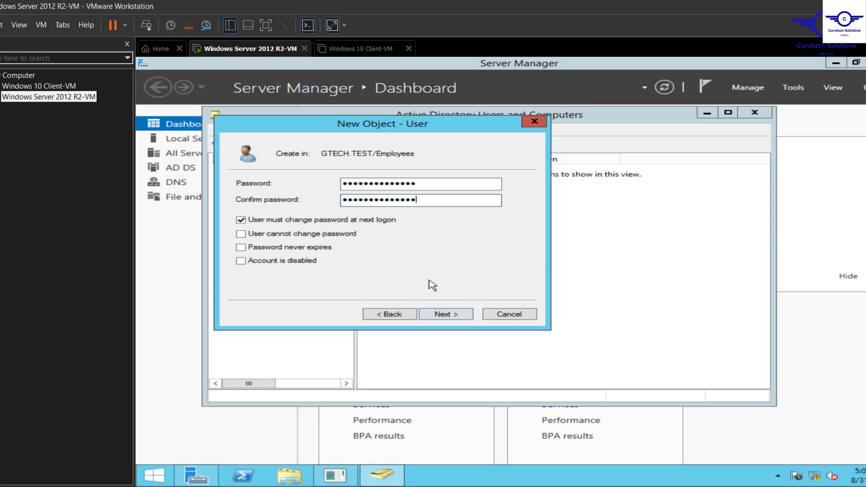
{"action": "left_click", "coordinate": [451, 316]}
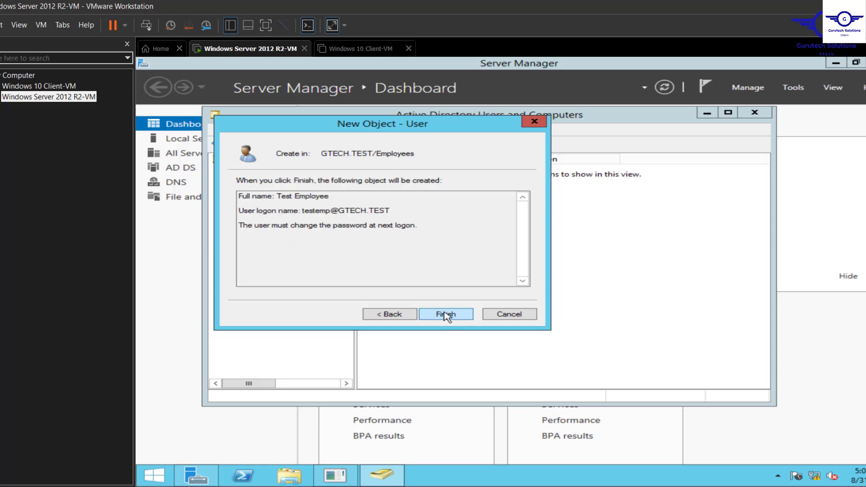
{"action": "left_click", "coordinate": [445, 316]}
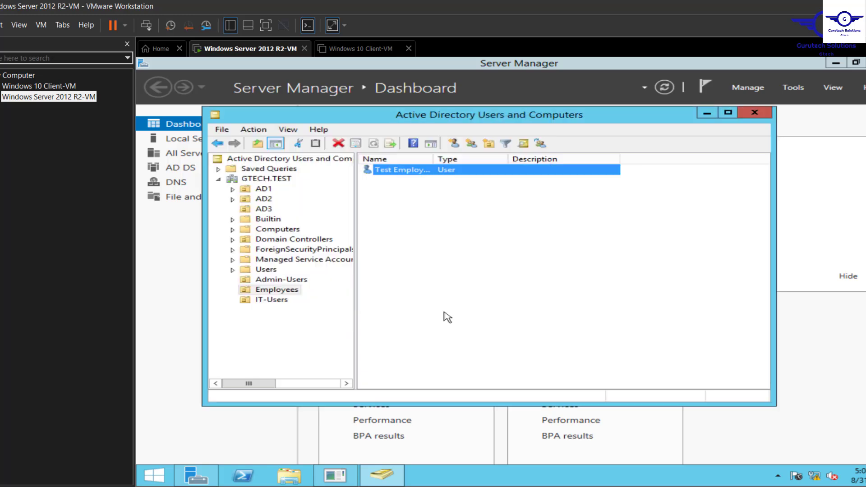
Start a new user in IT-Users with first name Test, last name IT, logon testit
{"action": "left_click", "coordinate": [270, 301]}
{"action": "right_click", "coordinate": [425, 220]}
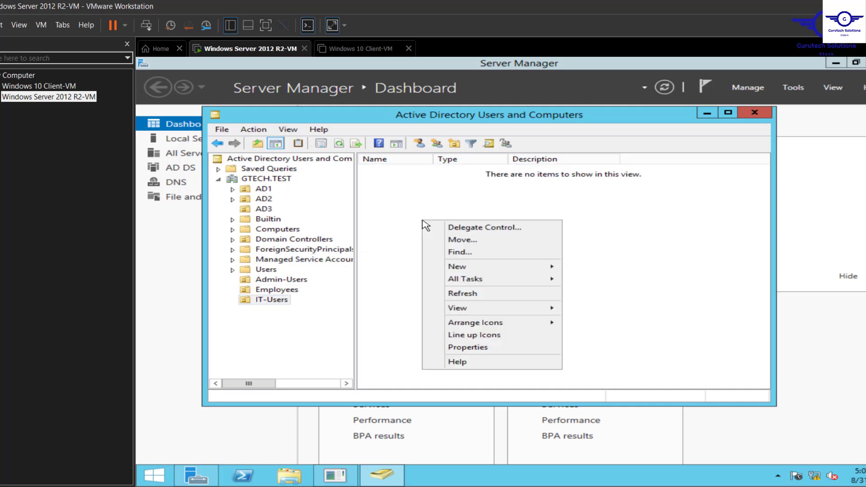
{"action": "mouse_move", "coordinate": [548, 270]}
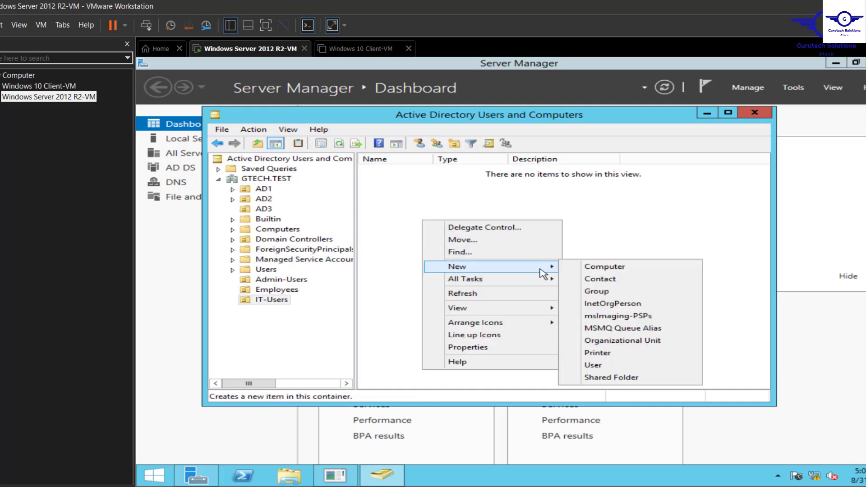
{"action": "left_click", "coordinate": [606, 366]}
{"action": "type", "text": "Test"}
{"action": "key", "text": "Tab"}
{"action": "key", "text": "Tab"}
{"action": "type", "text": "IT"}
{"action": "key", "text": "Tab"}
{"action": "key", "text": "Tab"}
{"action": "type", "text": "test"}
Set and confirm the account password and finish creating the Test IT user
{"action": "key", "text": "Return"}
{"action": "key", "text": "Tab"}
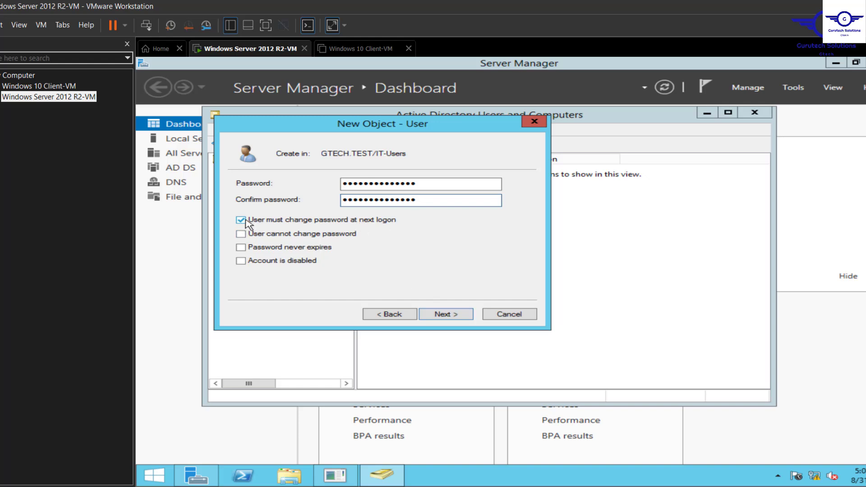
{"action": "left_click", "coordinate": [453, 315]}
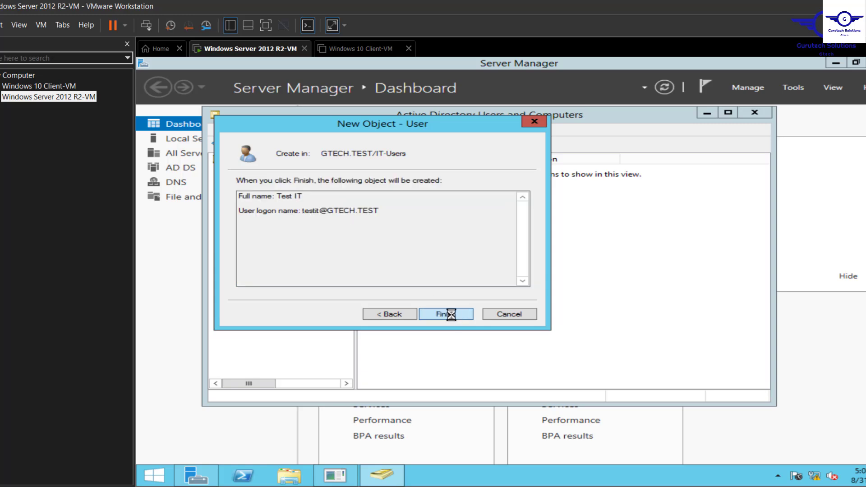
{"action": "left_click", "coordinate": [453, 316]}
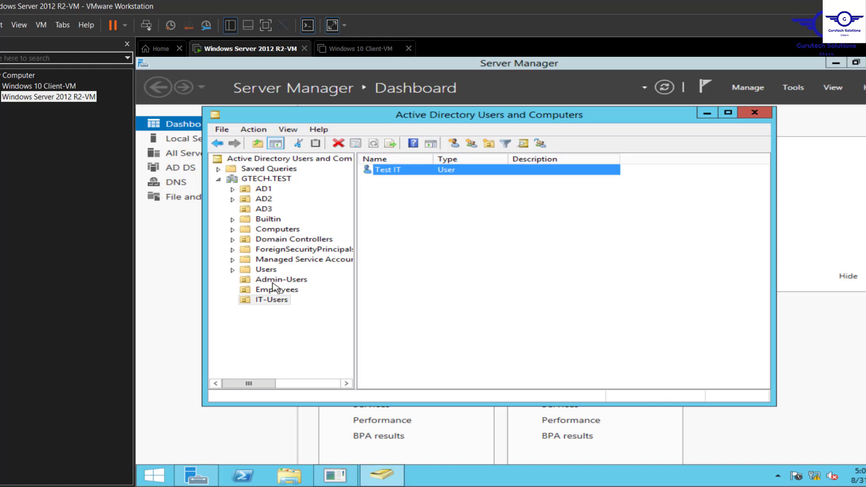
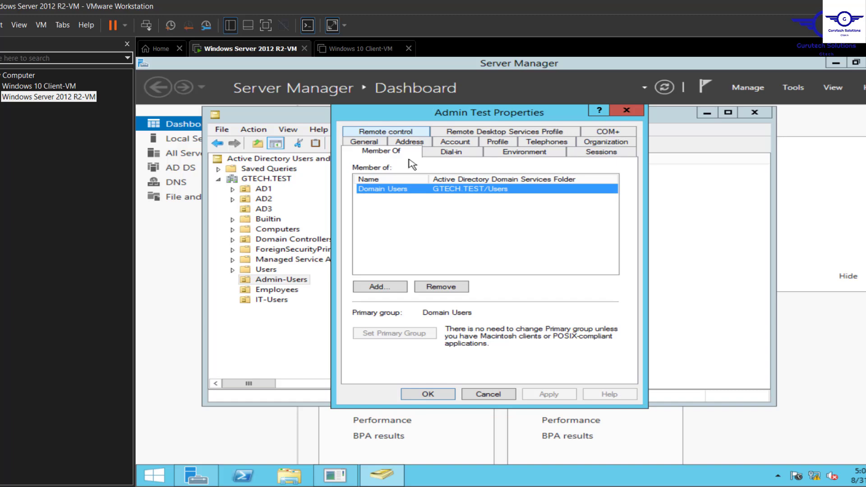
Add Admin Test to the Administrators, Domain Admins and Enterprise Admins groups and apply the changes
{"action": "left_click", "coordinate": [381, 290]}
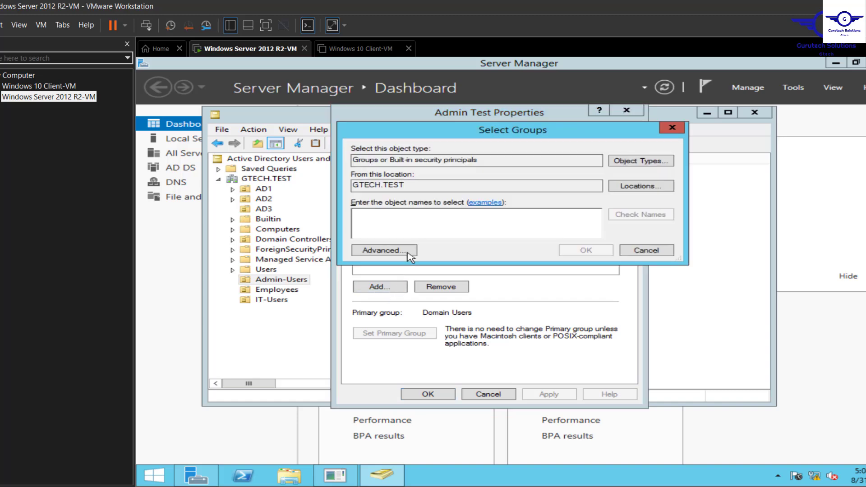
{"action": "type", "text": "ad"}
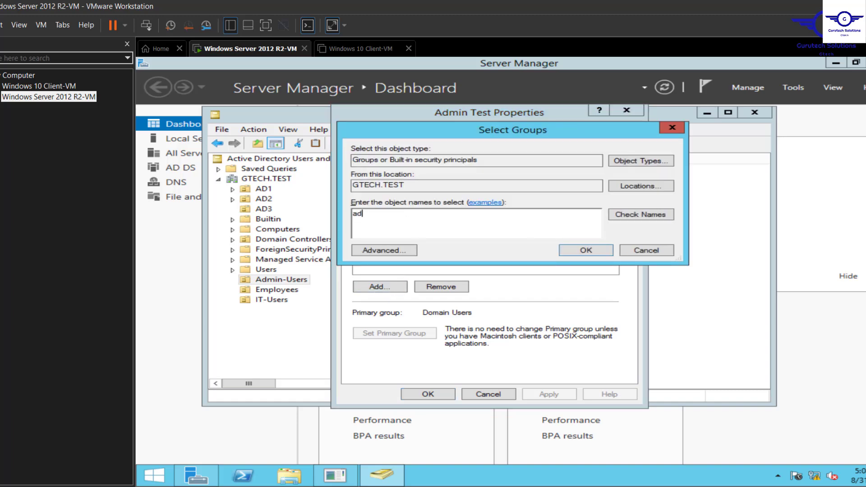
{"action": "type", "text": "min"}
{"action": "left_click", "coordinate": [630, 216]}
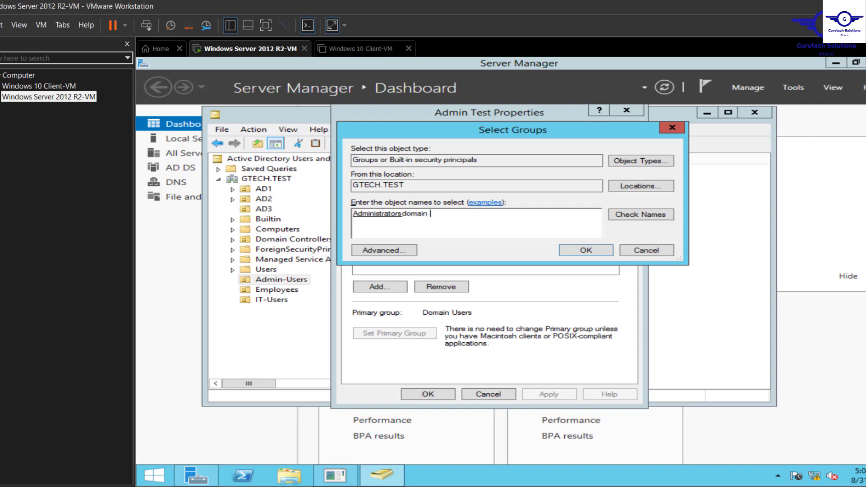
{"action": "type", "text": "admin"}
{"action": "left_click", "coordinate": [648, 216]}
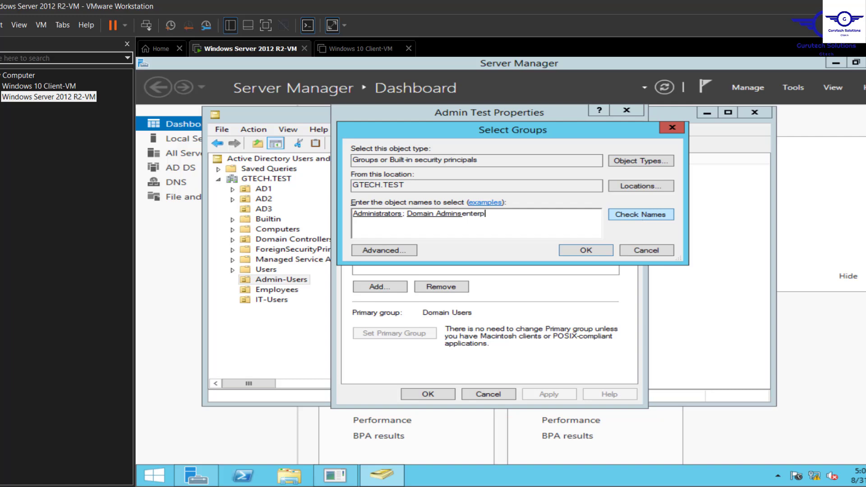
{"action": "left_click", "coordinate": [653, 215]}
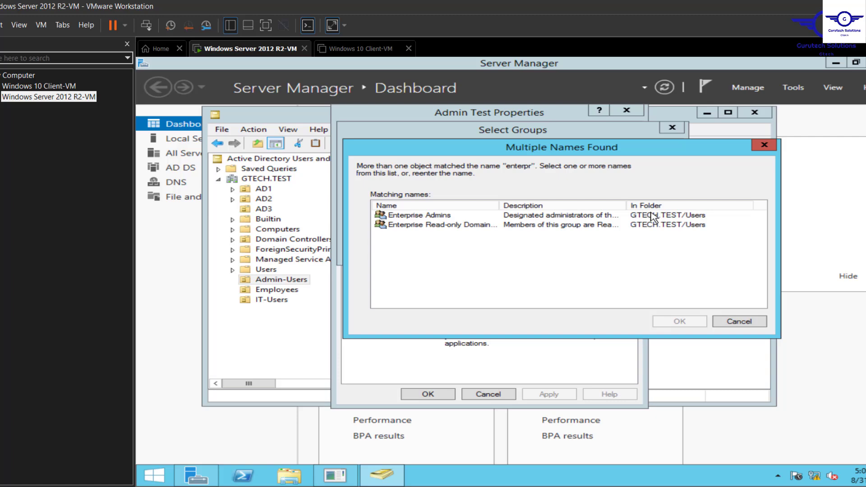
{"action": "left_click", "coordinate": [435, 217]}
{"action": "left_click", "coordinate": [679, 322]}
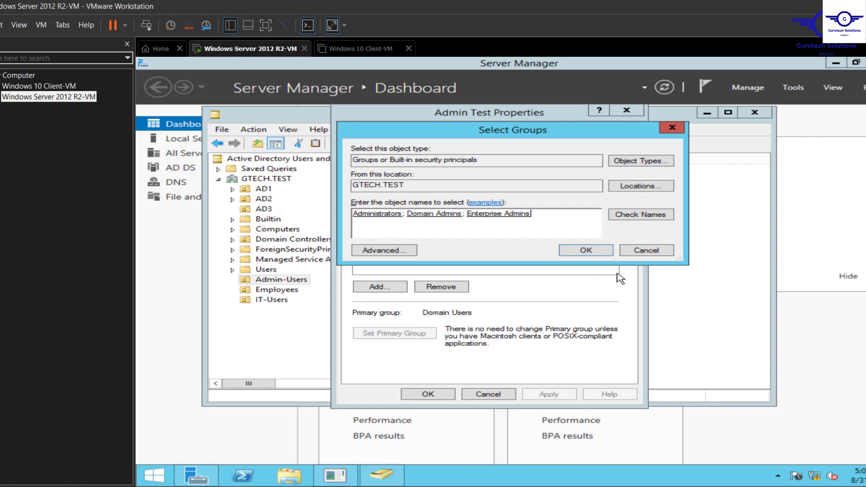
{"action": "left_click", "coordinate": [585, 250]}
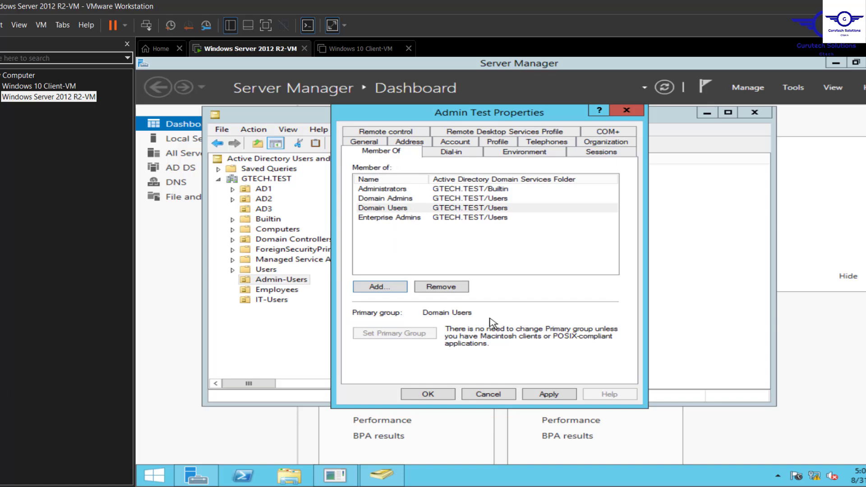
{"action": "left_click", "coordinate": [548, 393]}
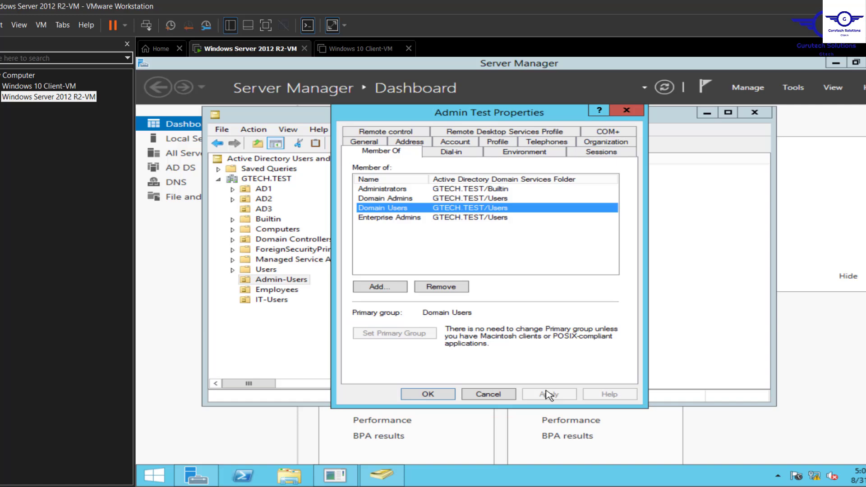
{"action": "left_click", "coordinate": [426, 395]}
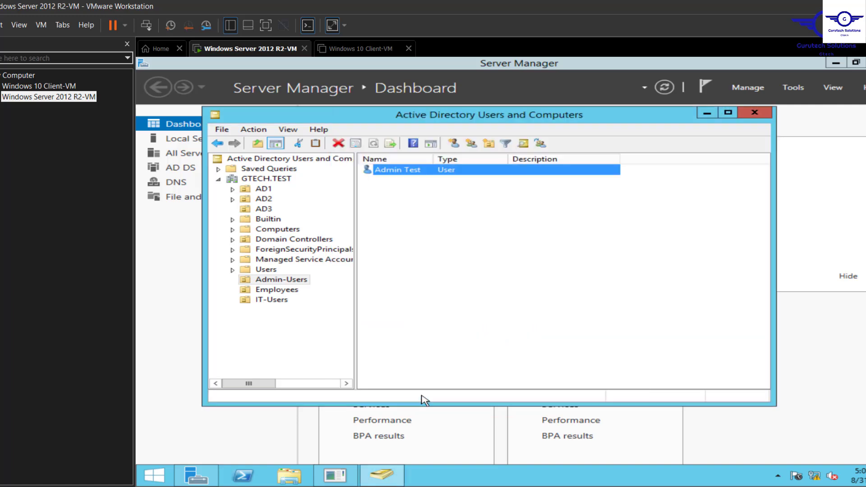
In the Employees OU, check Test Employee's Member Of list, which shows only Domain Users
{"action": "left_click", "coordinate": [279, 290]}
{"action": "right_click", "coordinate": [479, 170]}
{"action": "left_click", "coordinate": [562, 316]}
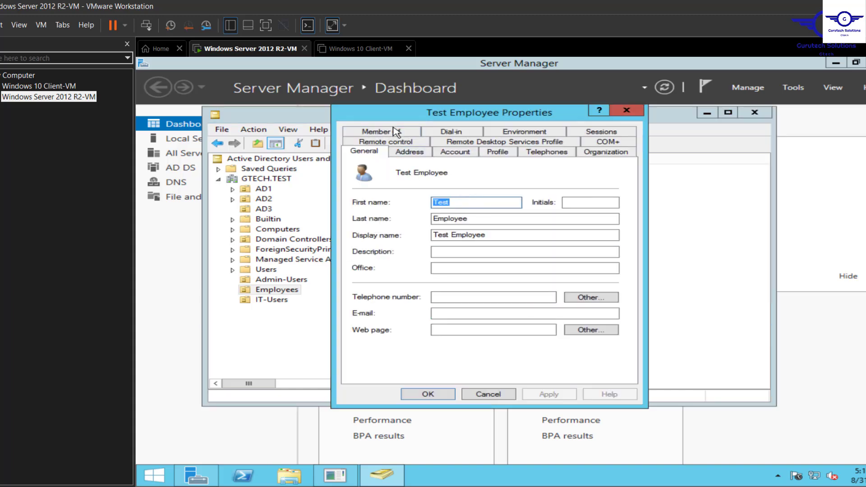
{"action": "left_click", "coordinate": [389, 131]}
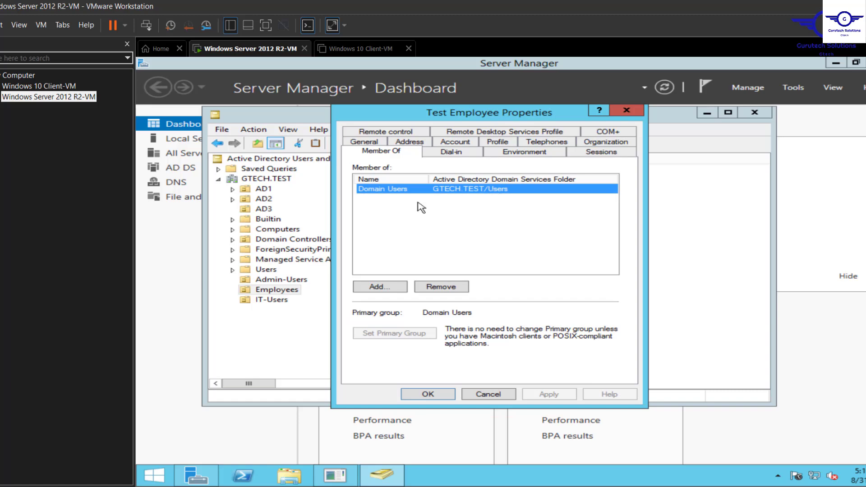
{"action": "key", "text": "Escape"}
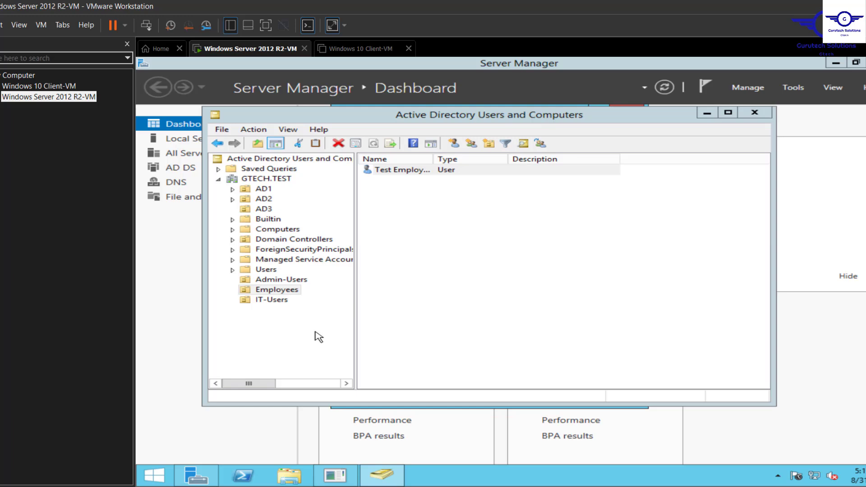
{"action": "double_click", "coordinate": [421, 173]}
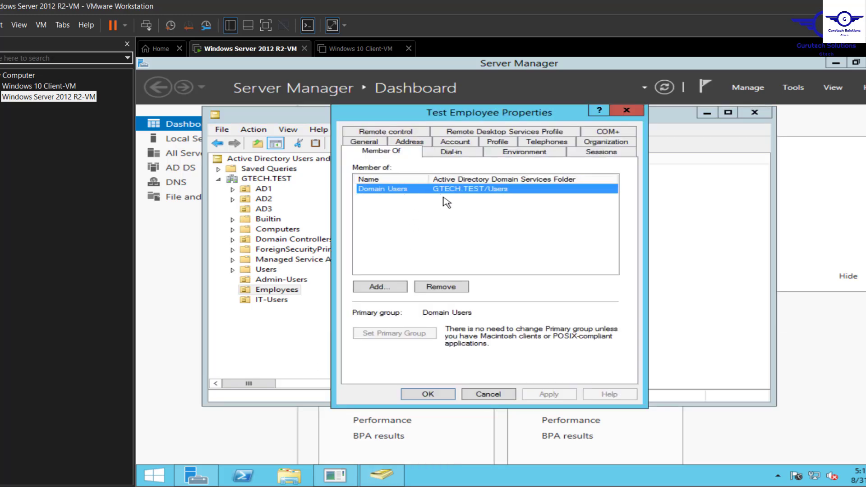
Close Test Employee's properties and the Active Directory Users and Computers console
{"action": "left_click", "coordinate": [428, 395]}
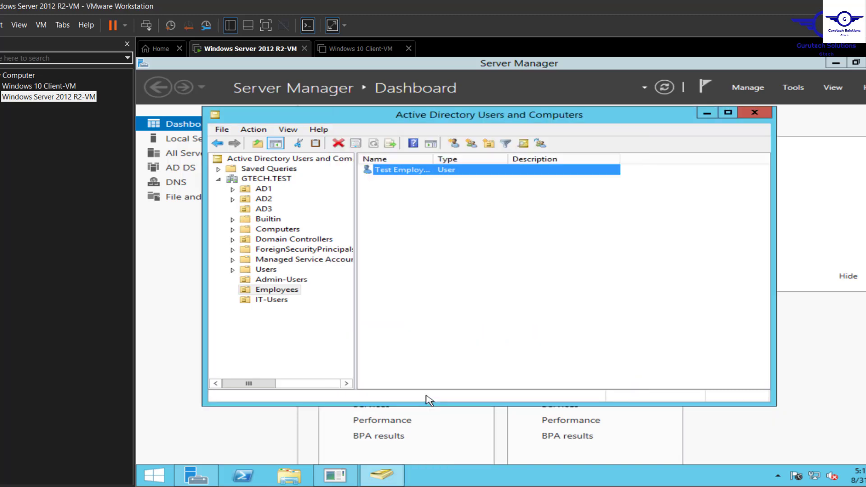
{"action": "left_click", "coordinate": [754, 112]}
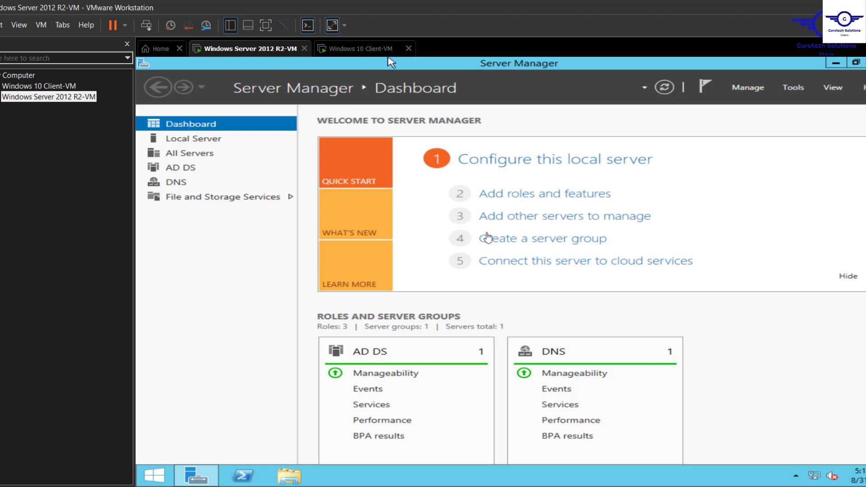
{"action": "left_click", "coordinate": [357, 50]}
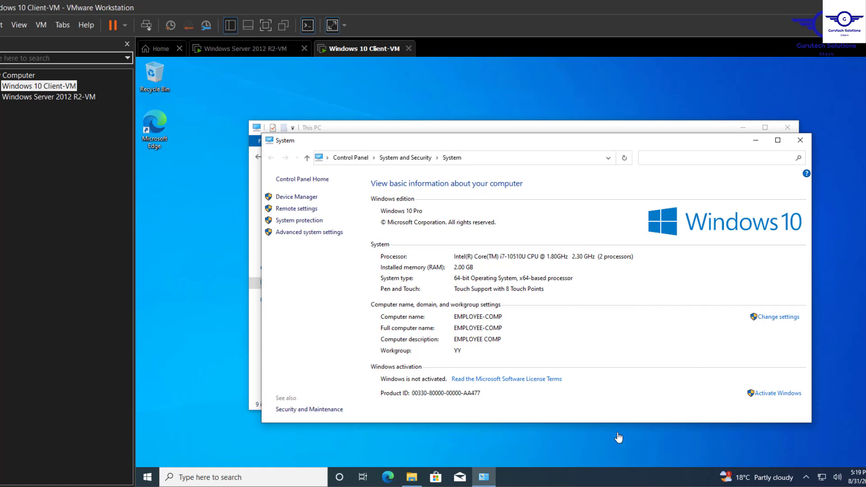
{"action": "left_click", "coordinate": [245, 49]}
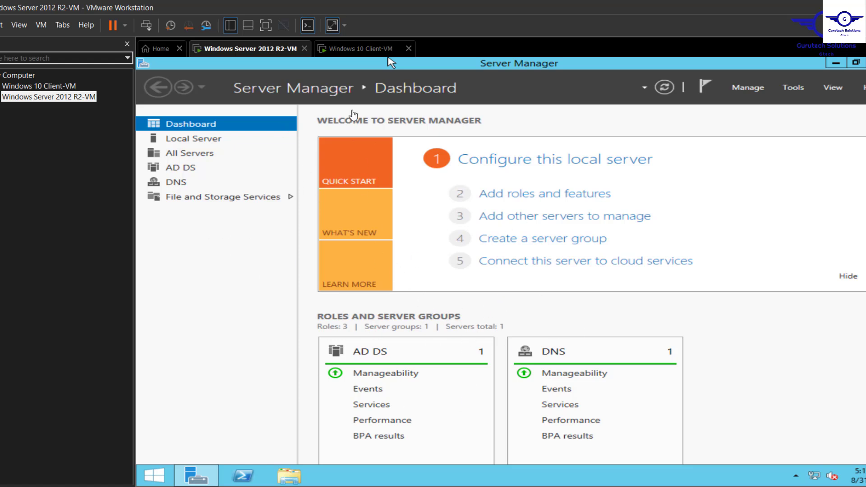
{"action": "left_click", "coordinate": [343, 50]}
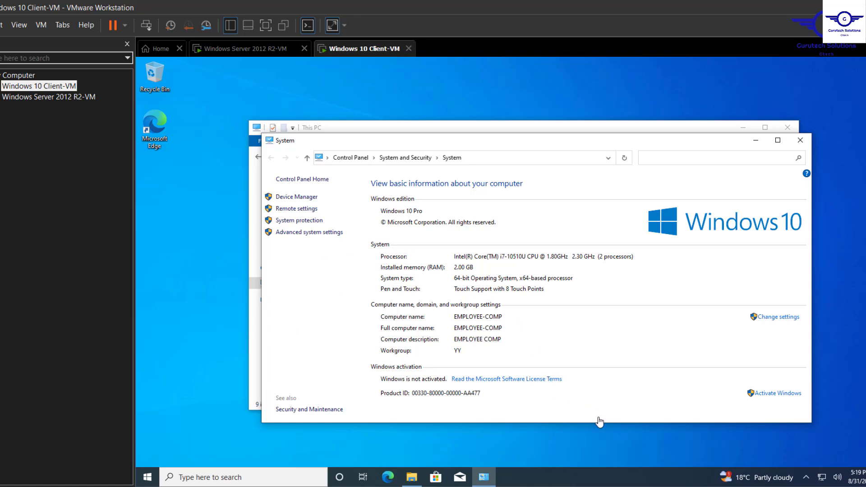
{"action": "left_click", "coordinate": [261, 50]}
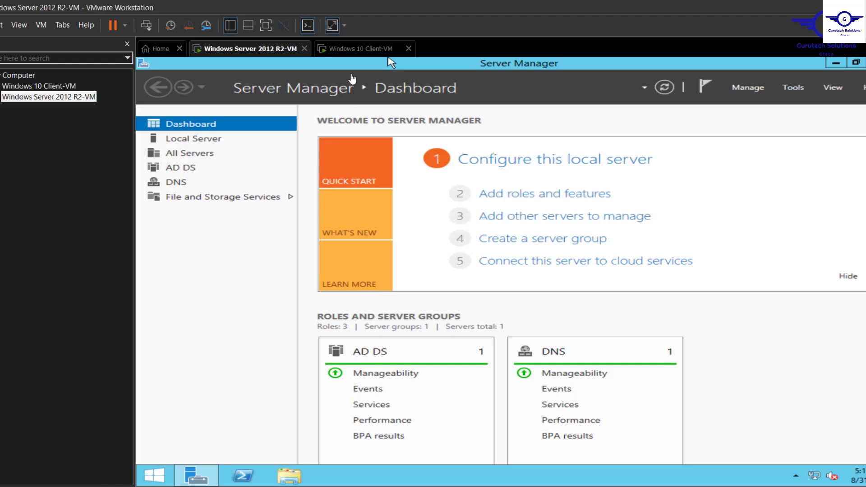
{"action": "left_click", "coordinate": [386, 49]}
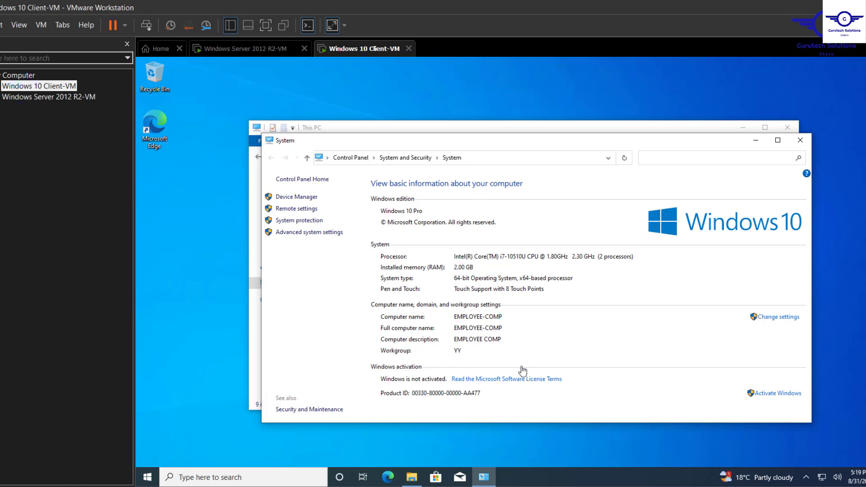
{"action": "left_click", "coordinate": [266, 55]}
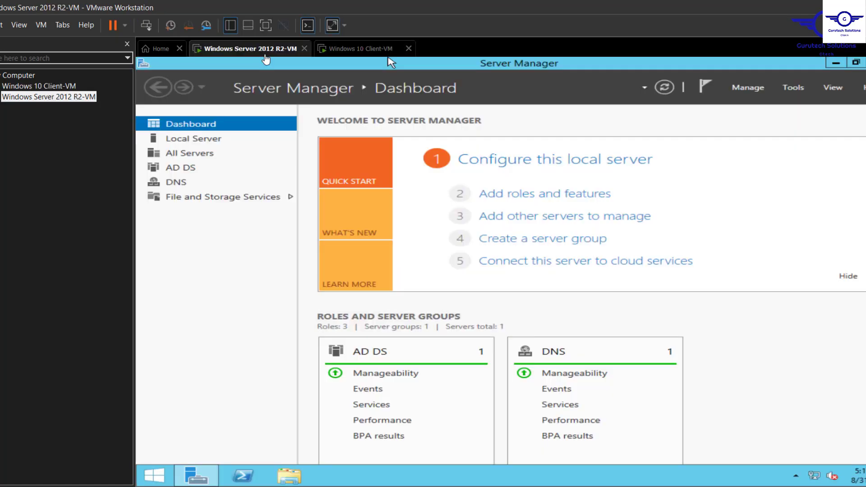